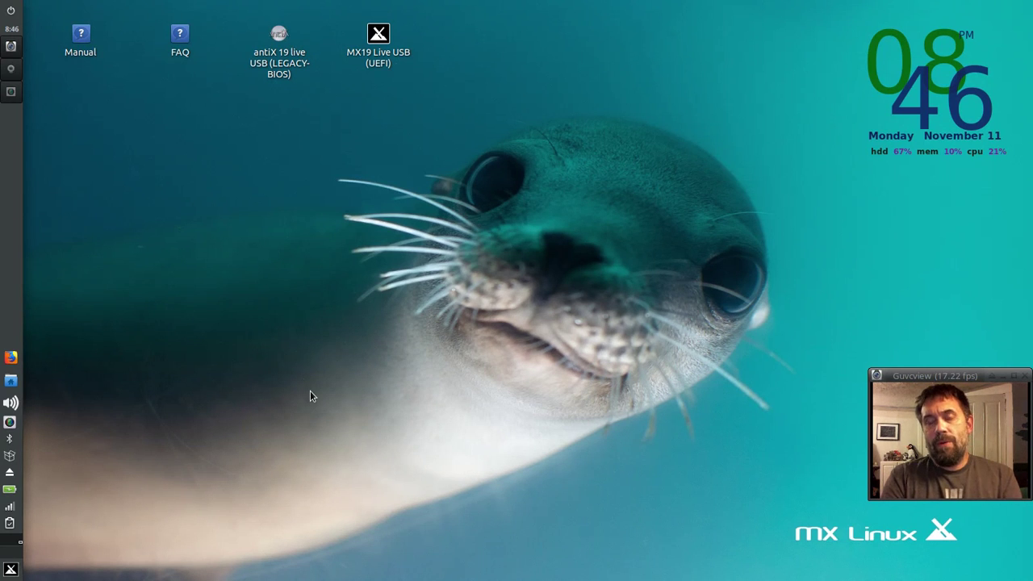
- Launch the antiX 19 live USB (LEGACY-BIOS) virtual machine from its desktop icon
{"action": "double_click", "coordinate": [282, 67]}
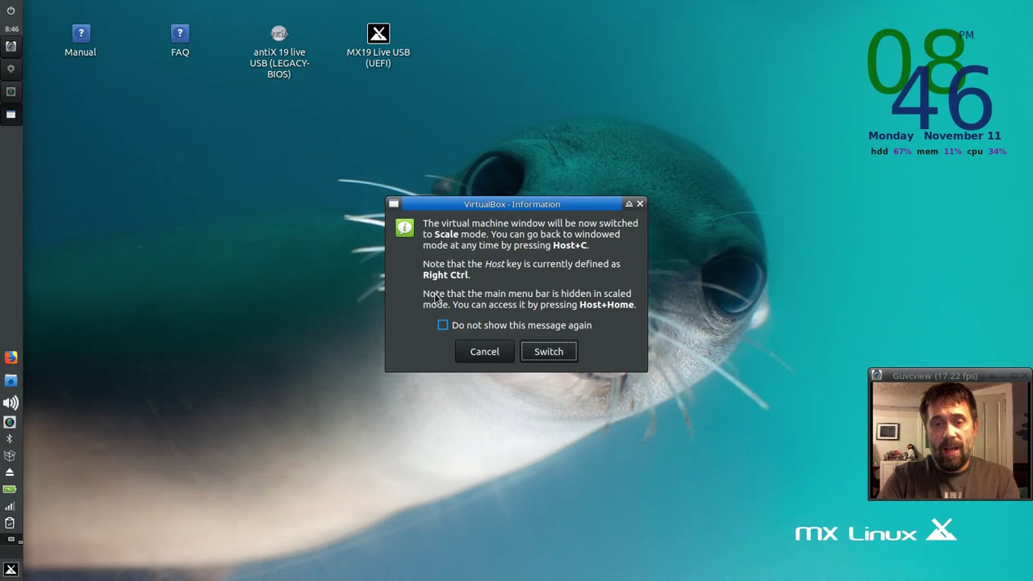
- Accept Scale mode for the VM window and inspect the Custom and Failsafe boot entries' options
{"action": "left_click", "coordinate": [565, 355]}
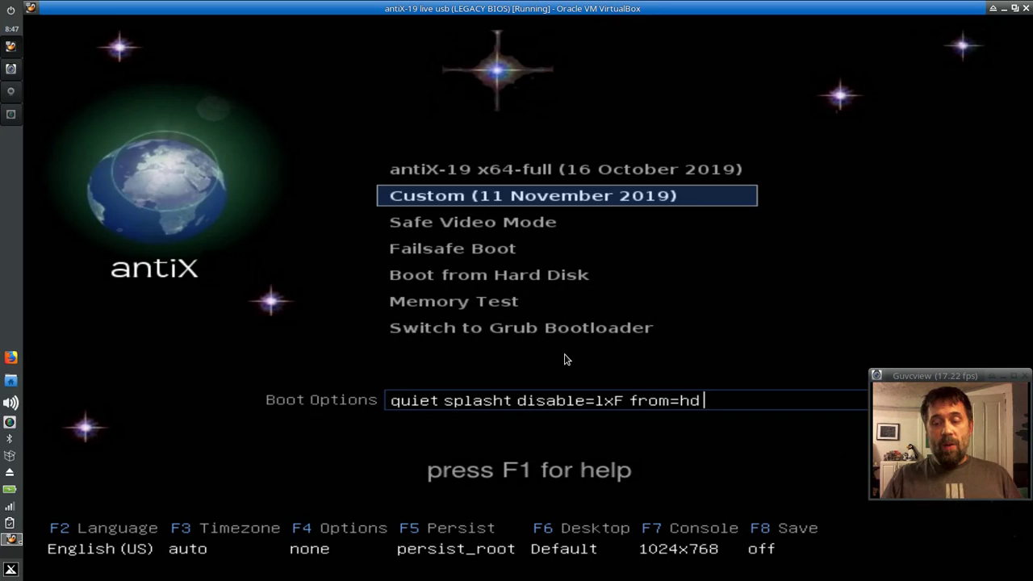
{"action": "key", "text": "Down"}
{"action": "key", "text": "Down"}
{"action": "key", "text": "Up"}
{"action": "key", "text": "Up"}
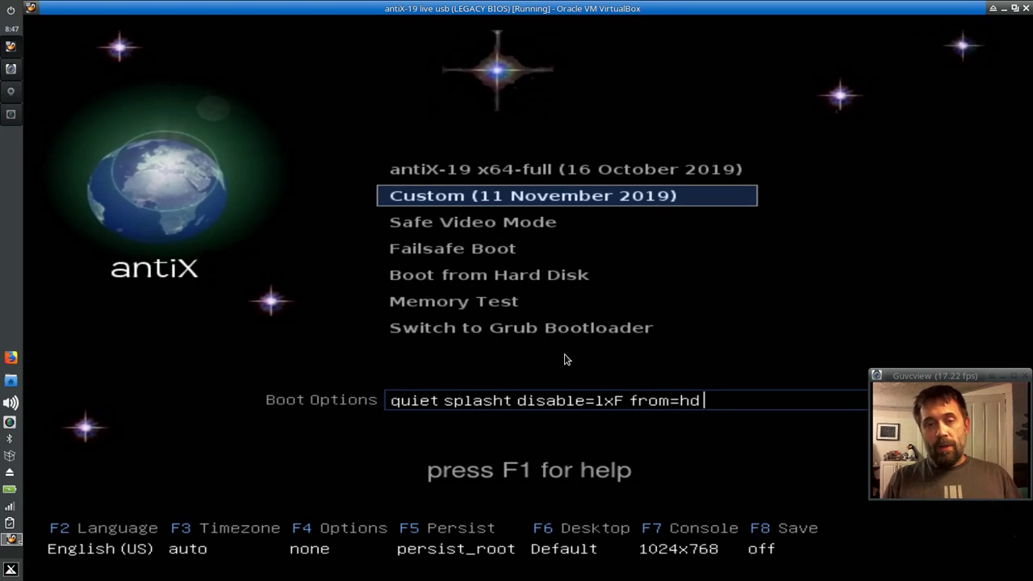
{"action": "key", "text": "Up"}
{"action": "key", "text": "Down"}
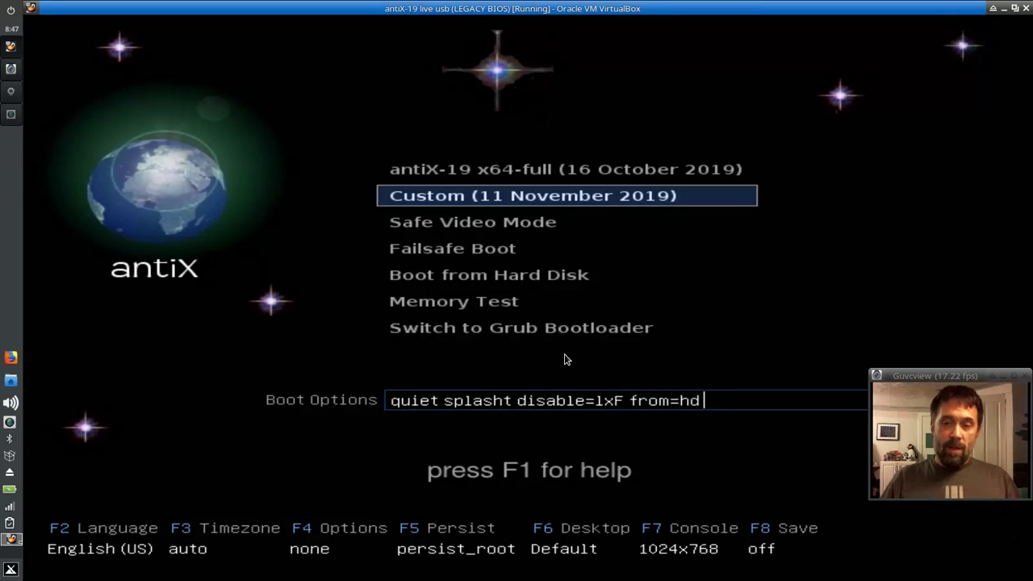
{"action": "key", "text": "Left"}
{"action": "key", "text": "Left"}
{"action": "key", "text": "Left"}
{"action": "key", "text": "Left"}
{"action": "key", "text": "Left"}
{"action": "key", "text": "Left"}
{"action": "key", "text": "End"}
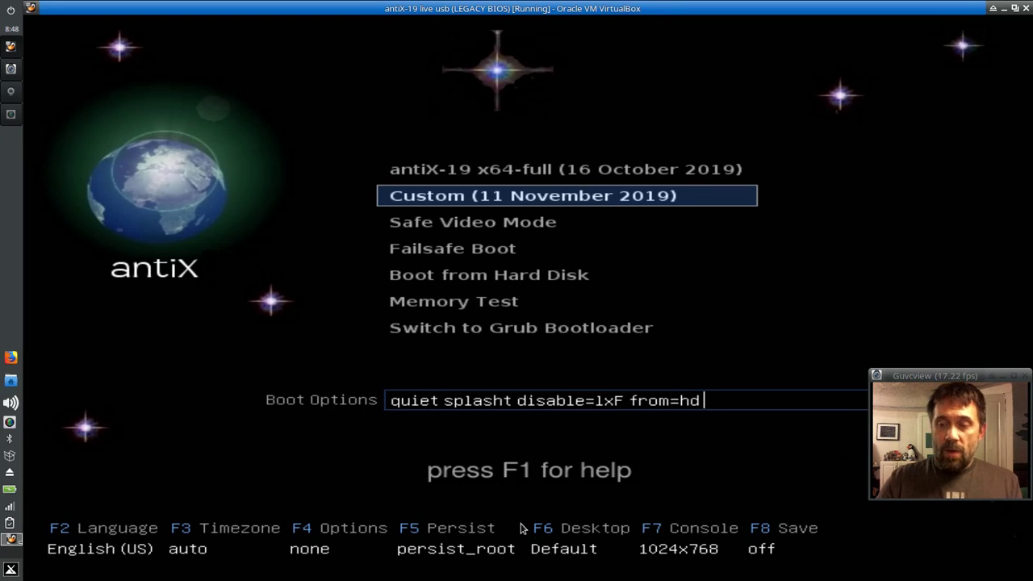
- Highlight the Switch to Grub Bootloader entry in the antiX boot menu
{"action": "key", "text": "Down"}
{"action": "key", "text": "Down"}
{"action": "key", "text": "Down"}
{"action": "key", "text": "Down"}
{"action": "key", "text": "Down"}
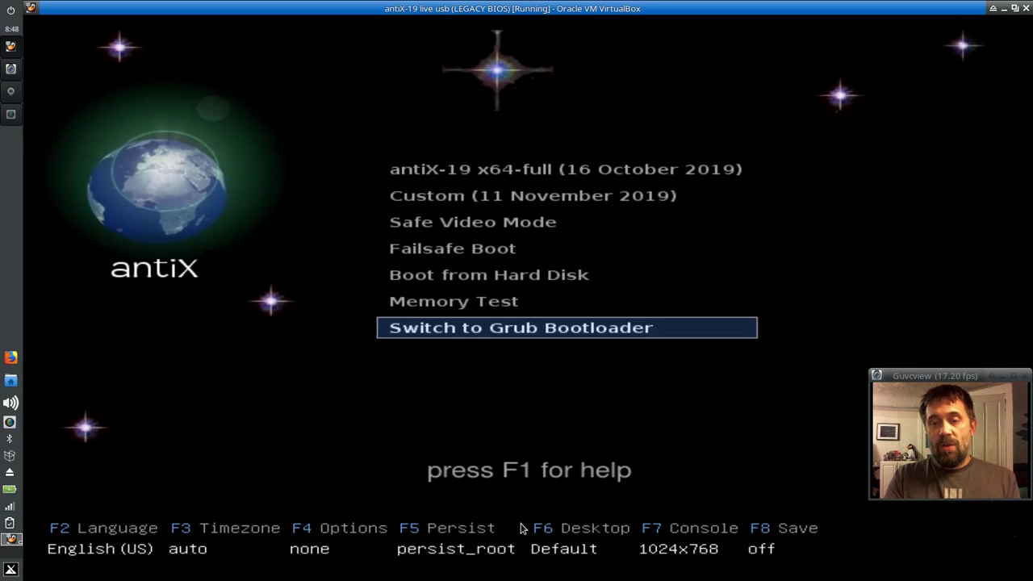
{"action": "key", "text": "Up"}
{"action": "key", "text": "Up"}
{"action": "key", "text": "Up"}
{"action": "key", "text": "Up"}
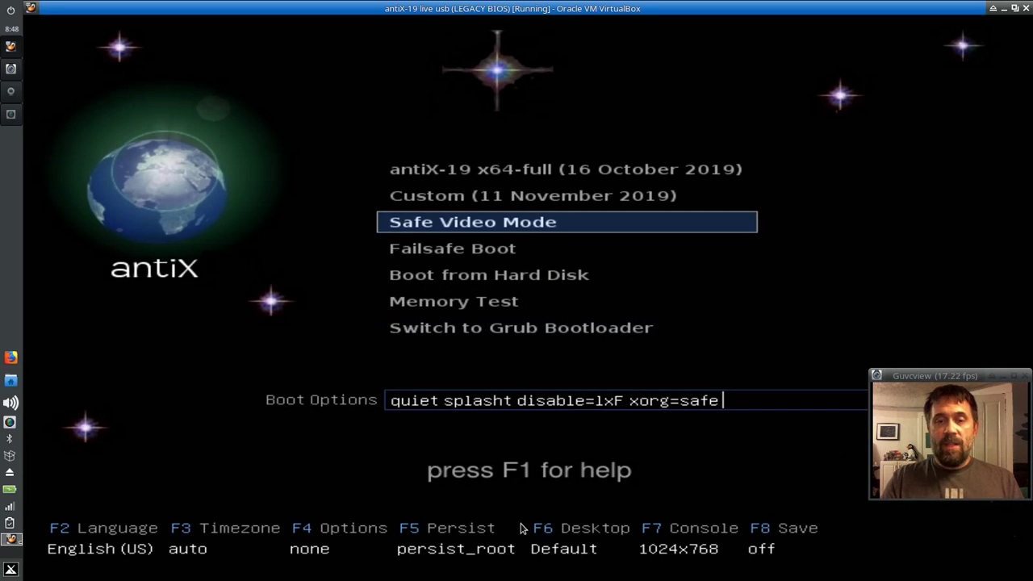
{"action": "key", "text": "Down"}
{"action": "key", "text": "Down"}
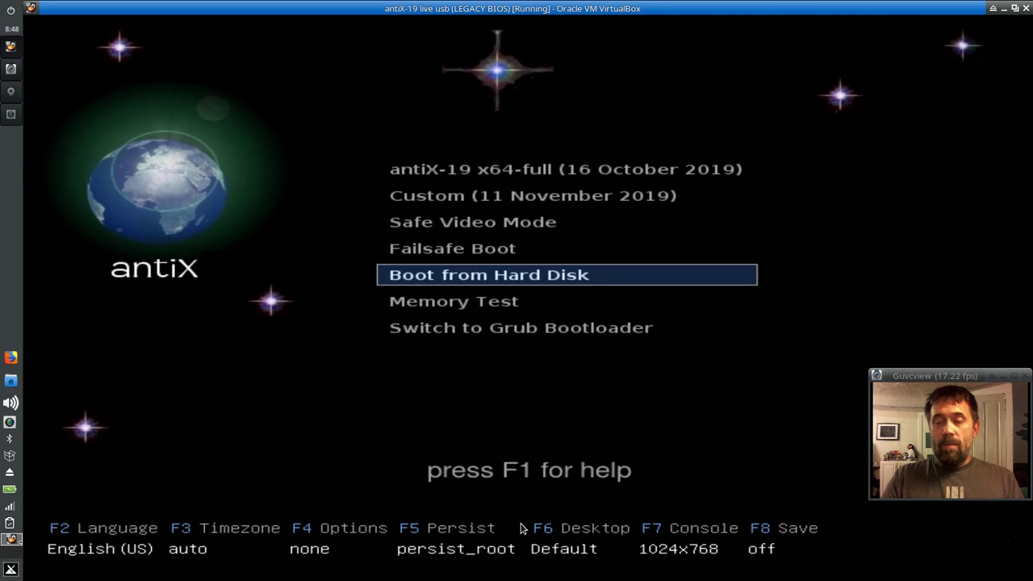
{"action": "key", "text": "Down"}
{"action": "key", "text": "Down"}
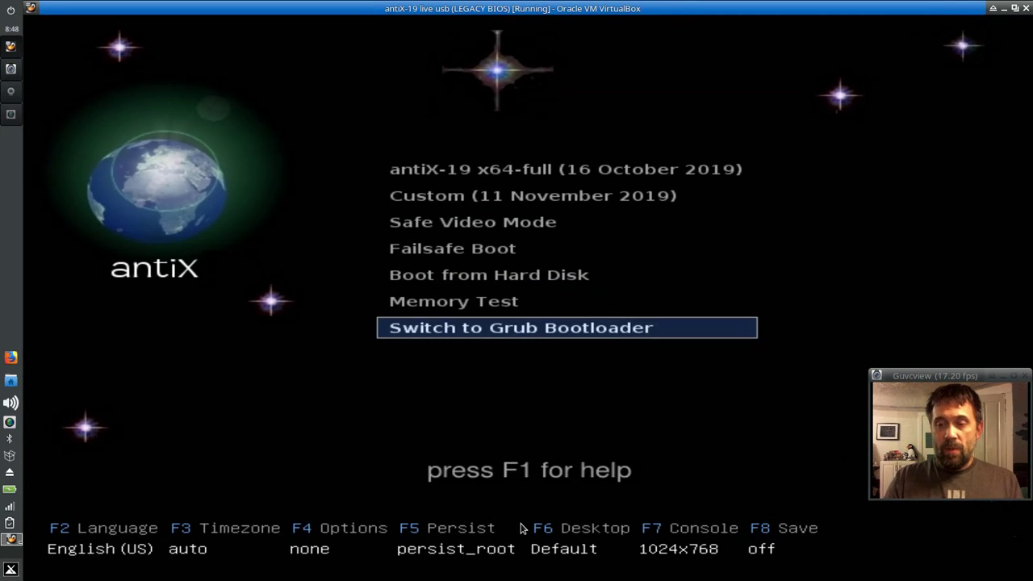
{"action": "key", "text": "Return"}
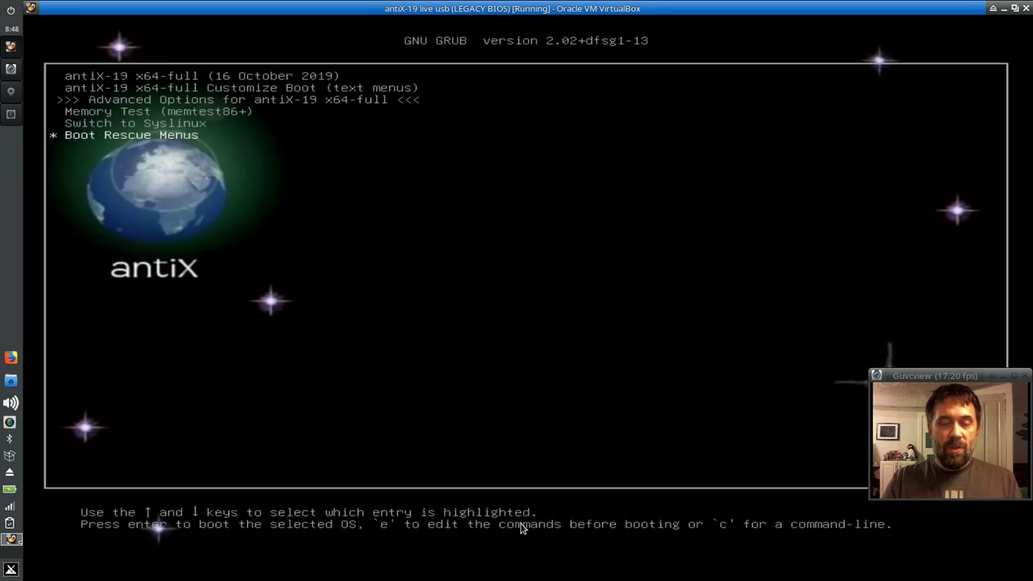
{"action": "key", "text": "Up"}
{"action": "key", "text": "Up"}
{"action": "key", "text": "Up"}
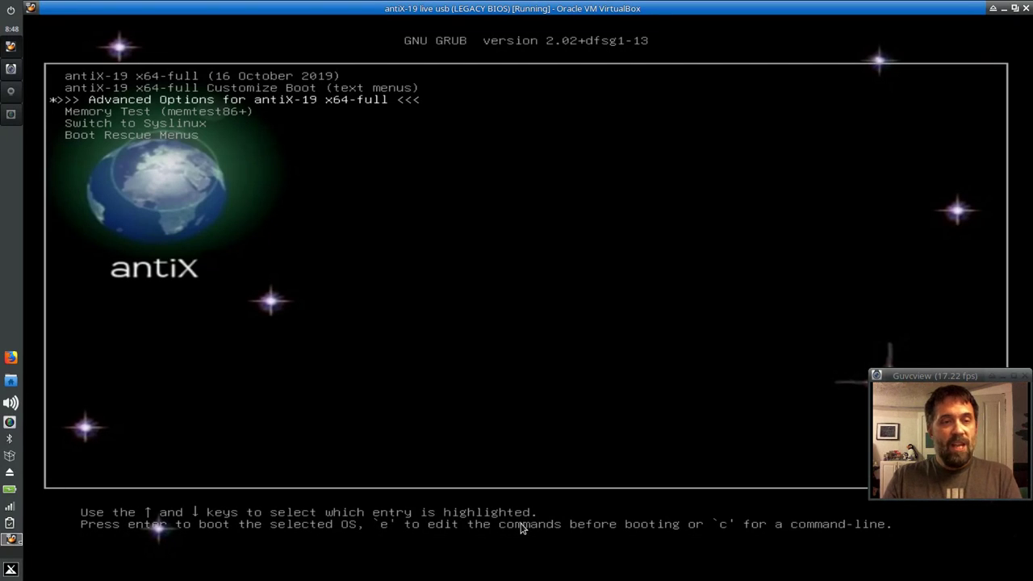
{"action": "key", "text": "Up"}
{"action": "key", "text": "Up"}
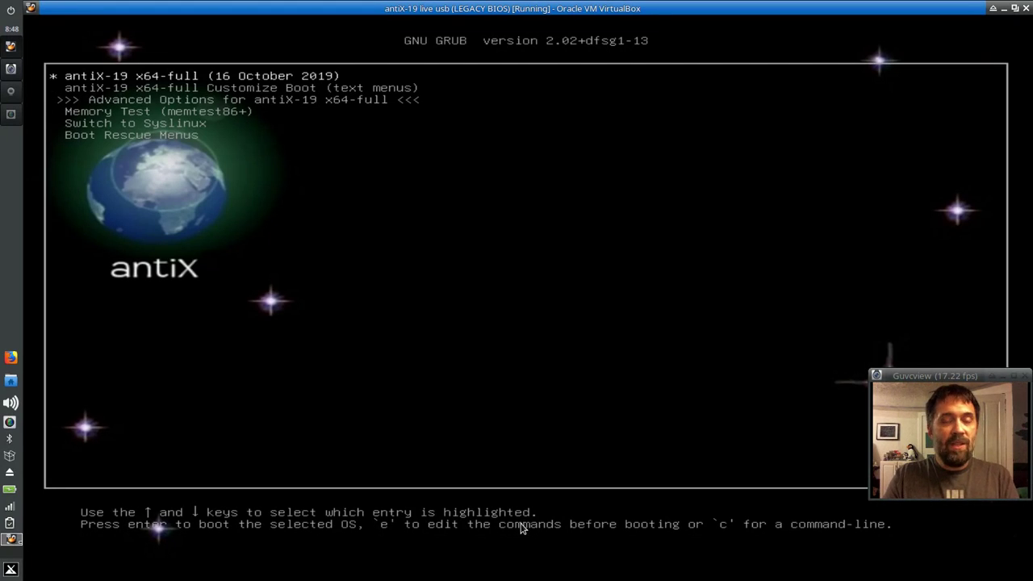
{"action": "key", "text": "Down"}
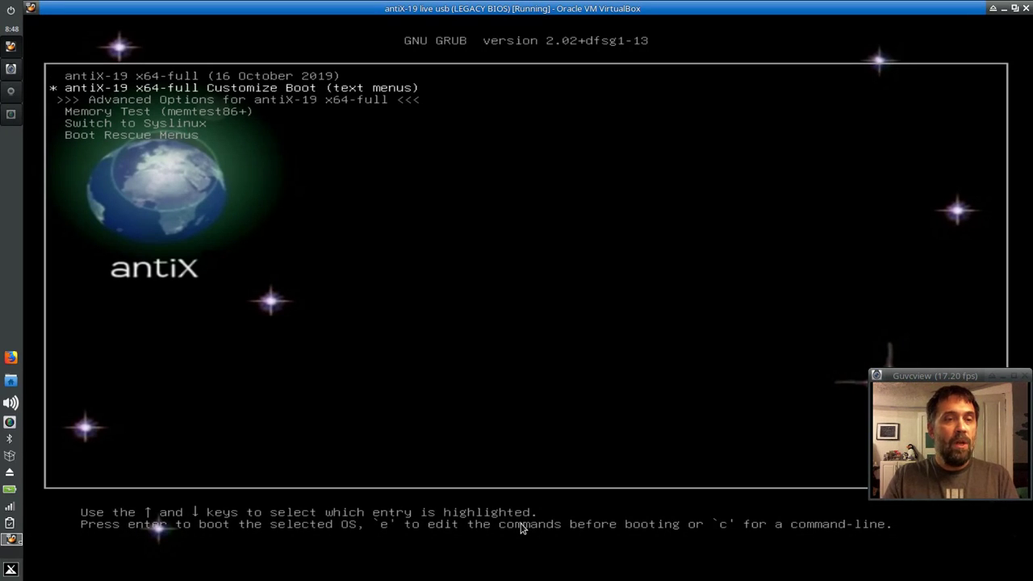
{"action": "key", "text": "Down"}
{"action": "key", "text": "Down"}
{"action": "key", "text": "Down"}
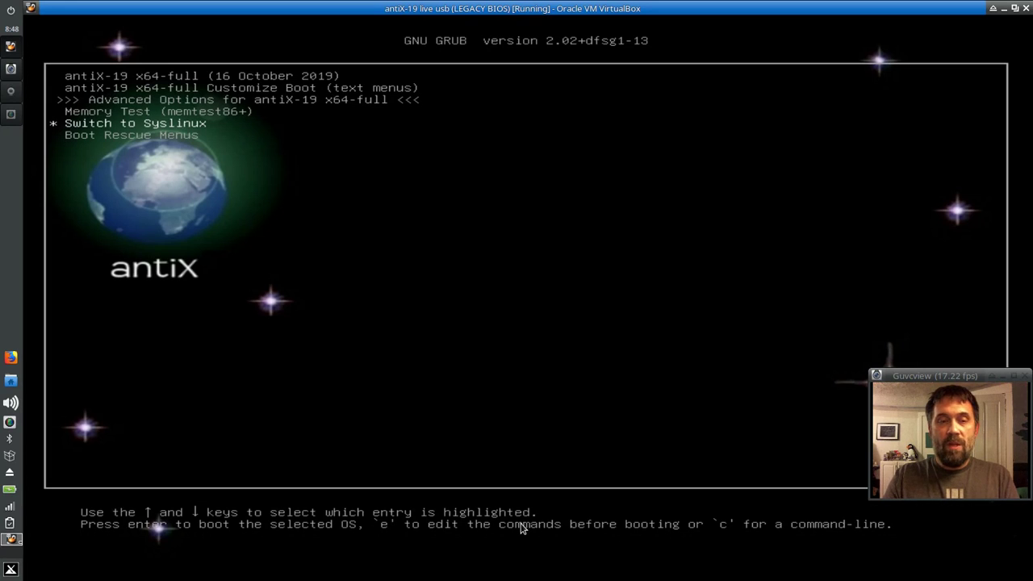
{"action": "key", "text": "Up"}
{"action": "key", "text": "Up"}
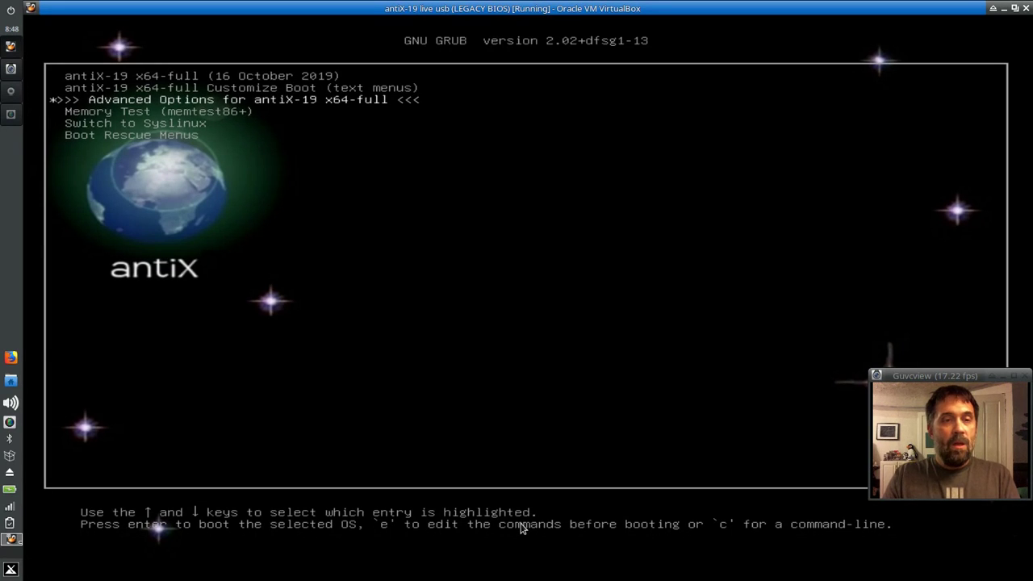
{"action": "key", "text": "Return"}
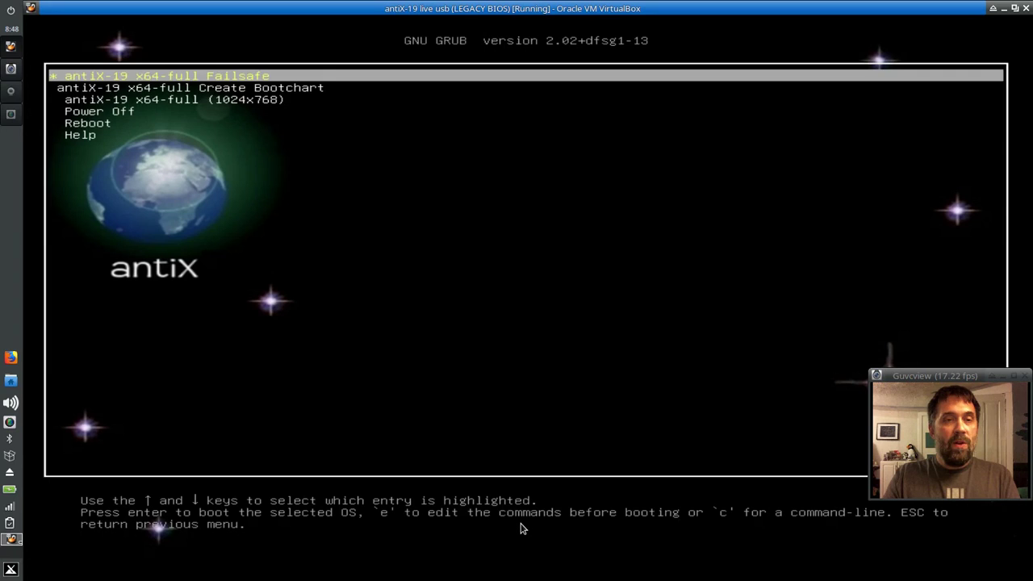
{"action": "key", "text": "Down"}
{"action": "key", "text": "Down"}
{"action": "key", "text": "Down"}
{"action": "key", "text": "Down"}
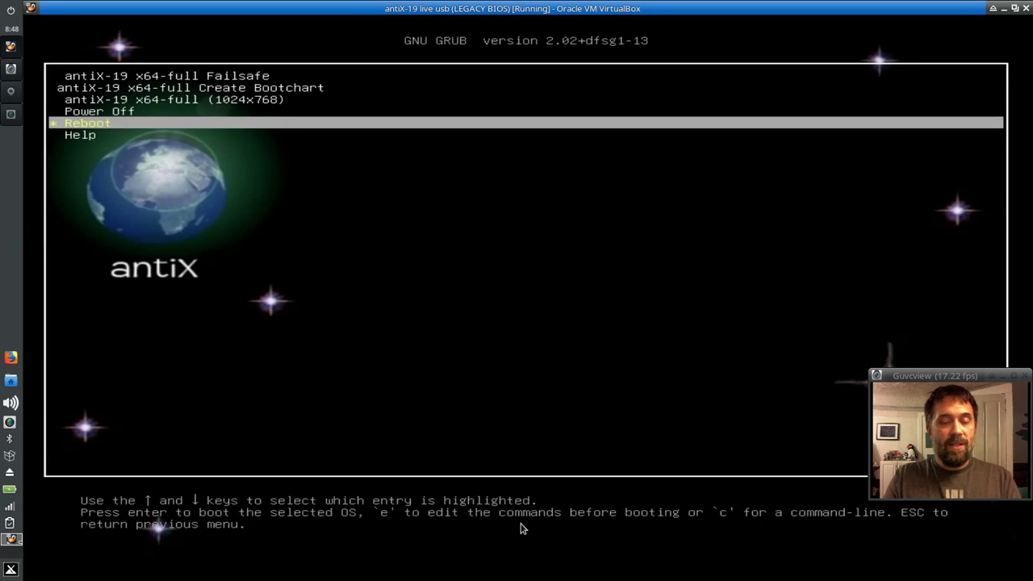
{"action": "key", "text": "Escape"}
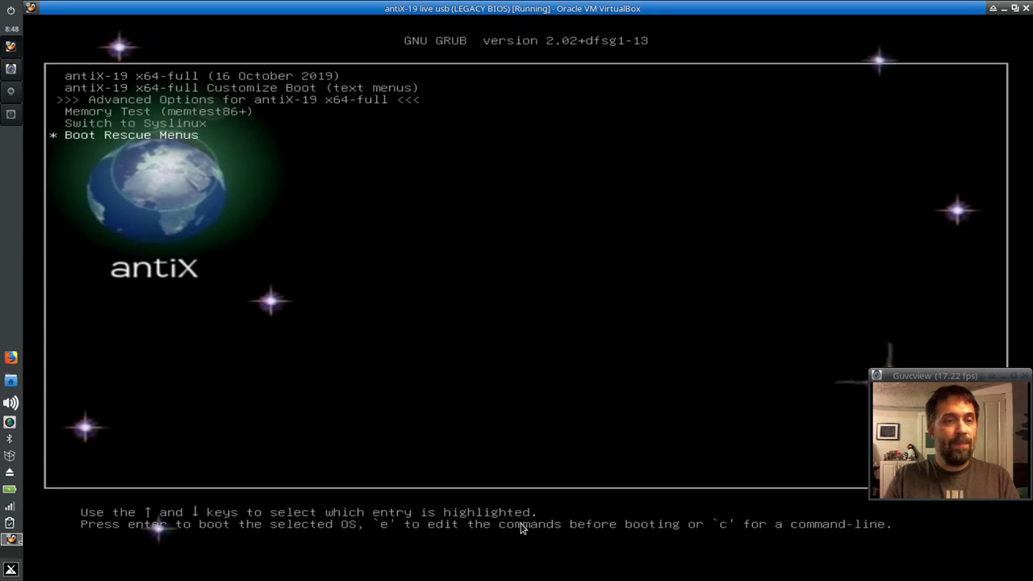
{"action": "key", "text": "Up"}
- Open the Boot Rescue Menus entry from the GRUB menu
{"action": "key", "text": "Down"}
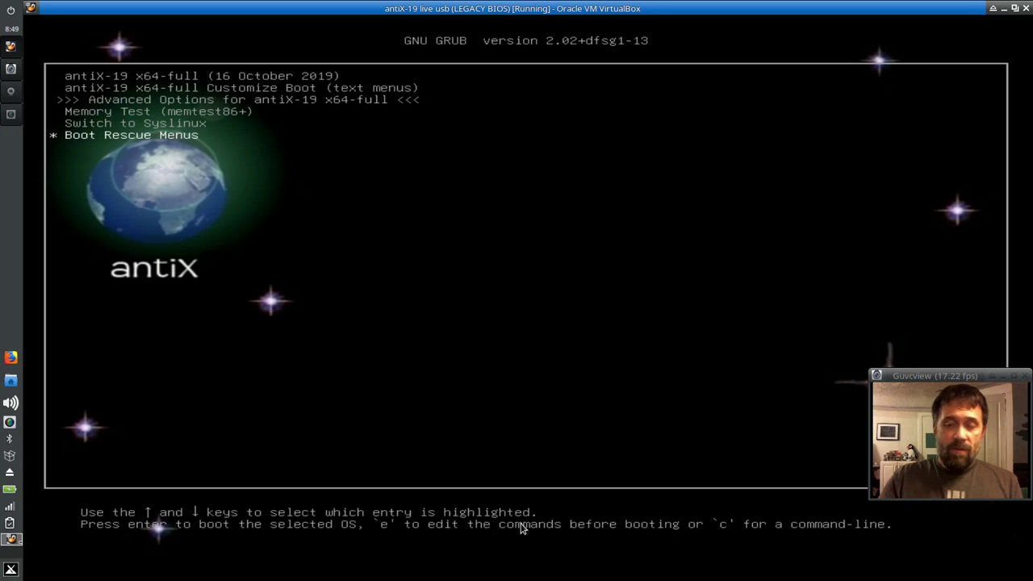
{"action": "key", "text": "Return"}
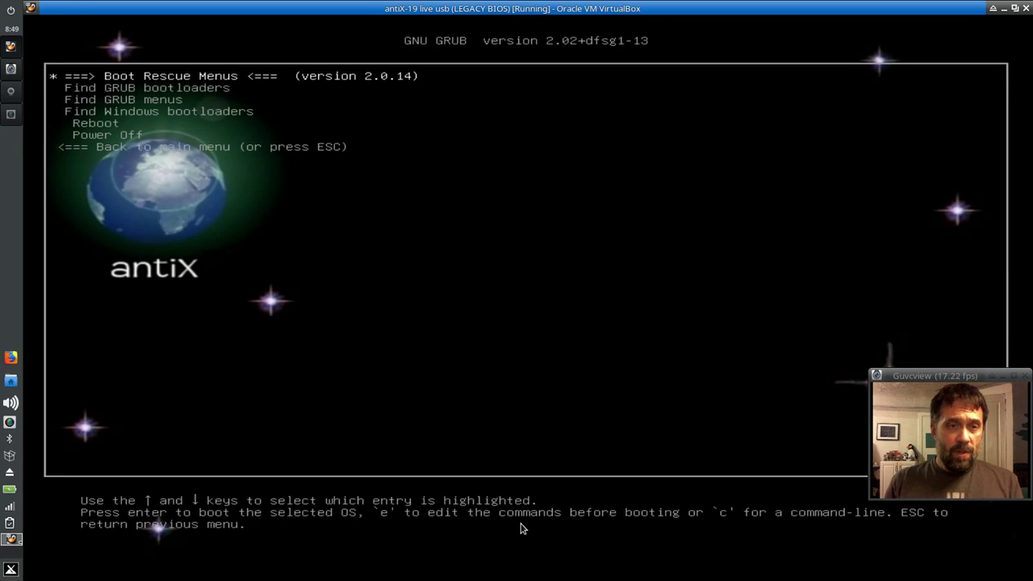
- Run Find GRUB bootloaders, locating antiX-Live-usb at (hd0,gpt1)
{"action": "key", "text": "Down"}
{"action": "key", "text": "Down"}
{"action": "key", "text": "Down"}
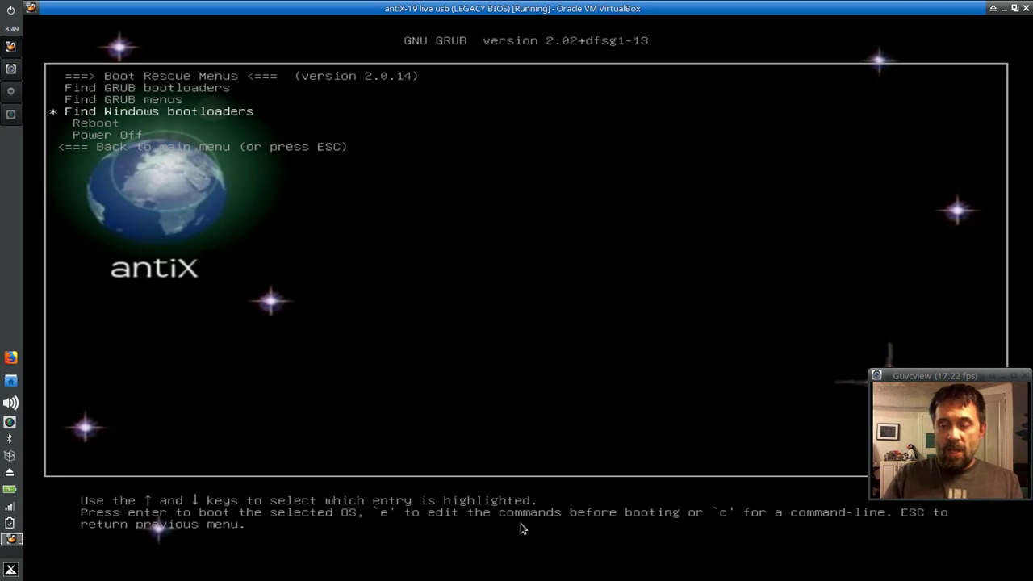
{"action": "key", "text": "Up"}
{"action": "key", "text": "Up"}
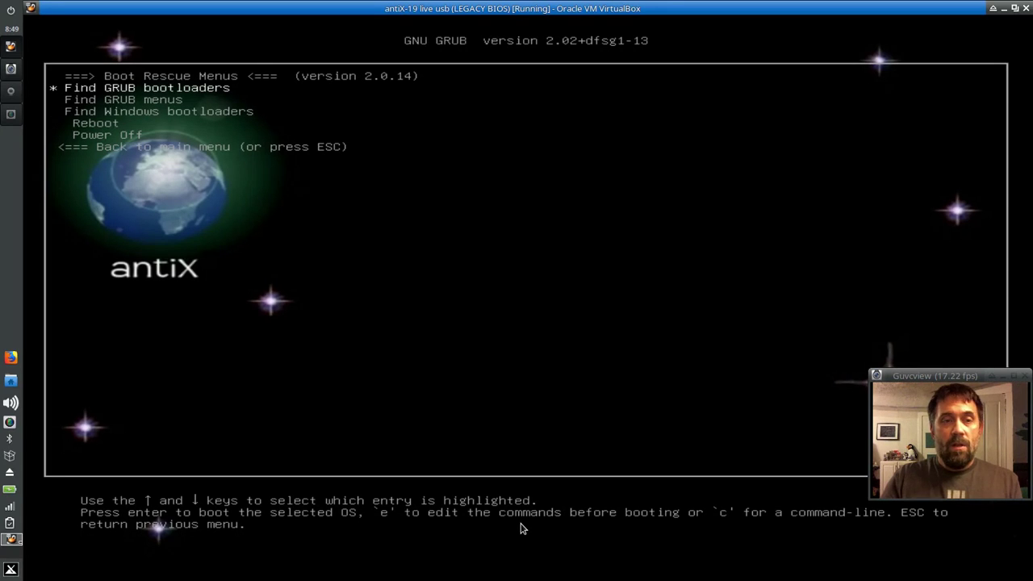
{"action": "key", "text": "Return"}
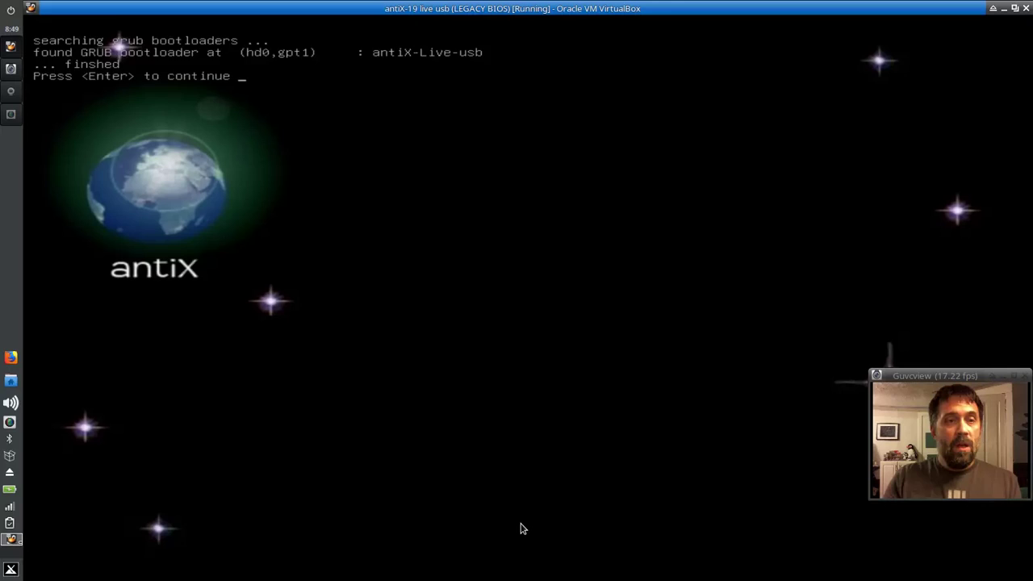
- View the GRUB Bootloader menu for the (hd0,gpt1) loader, then return to Boot Rescue Menus
{"action": "key", "text": "Return"}
{"action": "key", "text": "Down"}
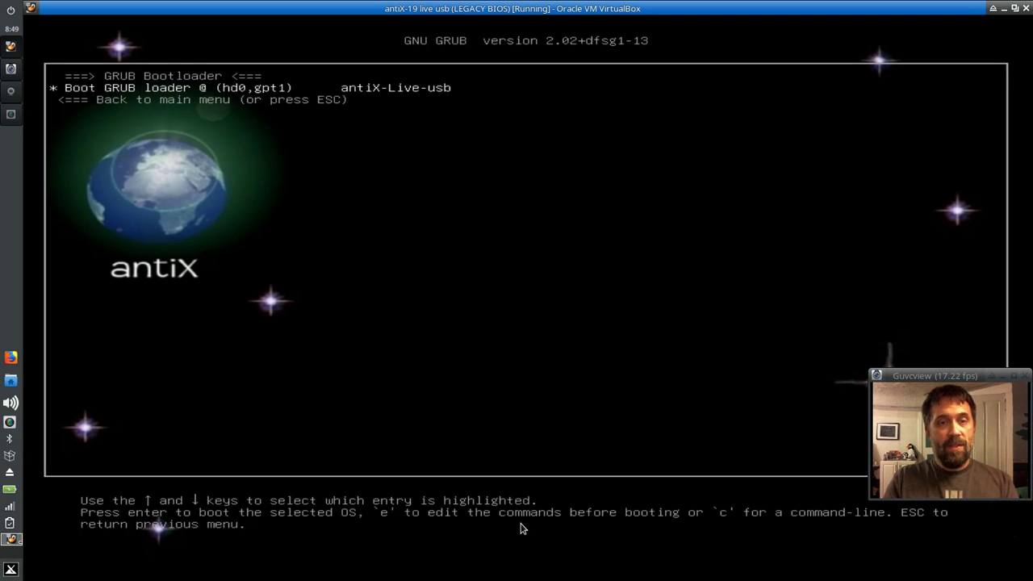
{"action": "key", "text": "Escape"}
- Run Find GRUB menus to list ANTIX-UEFI, antiX-Live-usb and rootMX19 grub.cfg entries
{"action": "key", "text": "Down"}
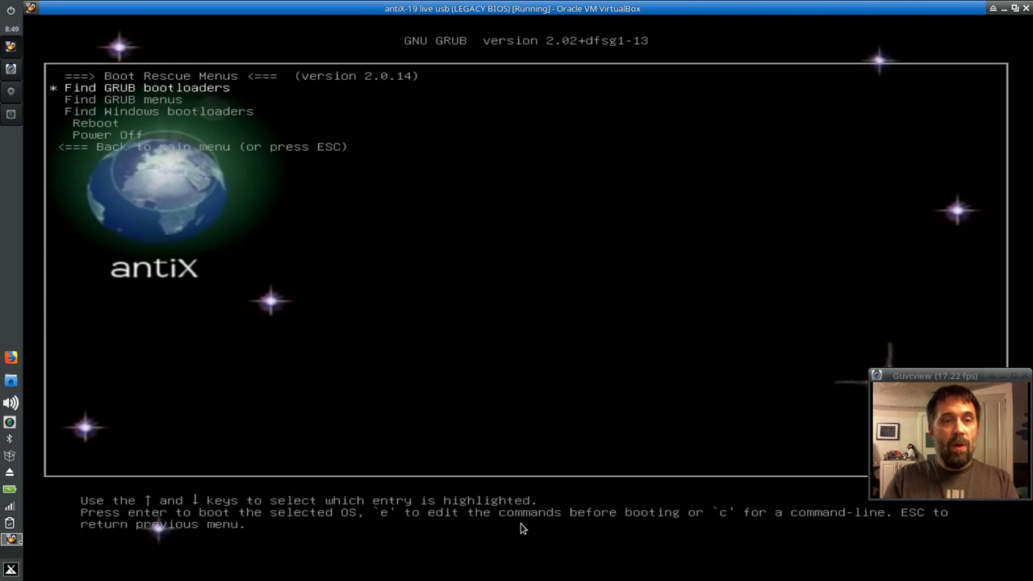
{"action": "key", "text": "Down"}
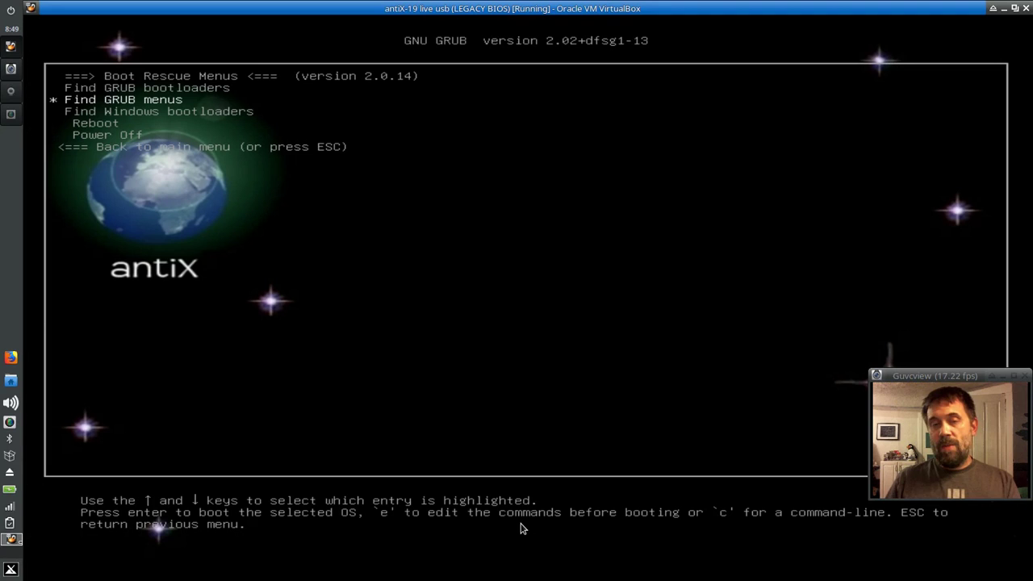
{"action": "key", "text": "Return"}
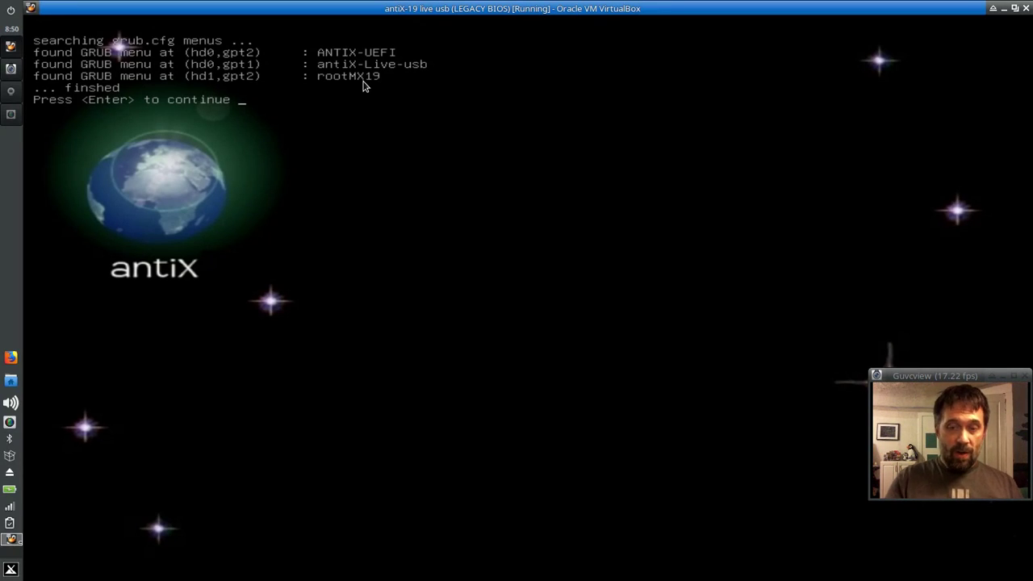
- Load the rootMX19 GRUB menu on (hd1,gpt2) to reach the MX-Linux boot screen
{"action": "key", "text": "Return"}
{"action": "key", "text": "Down"}
{"action": "key", "text": "Down"}
{"action": "key", "text": "Down"}
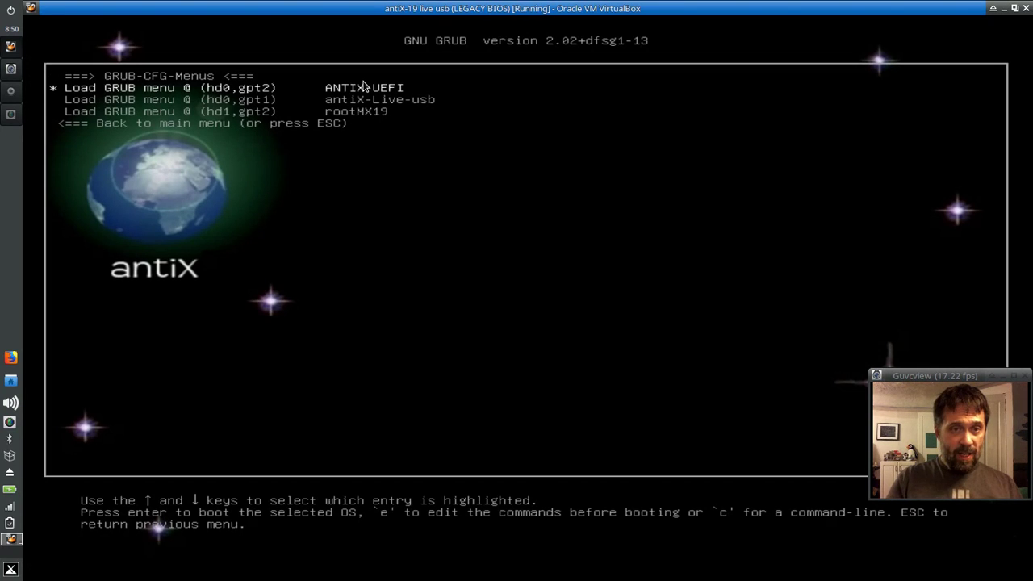
{"action": "key", "text": "Up"}
{"action": "key", "text": "Up"}
{"action": "key", "text": "Down"}
{"action": "key", "text": "Down"}
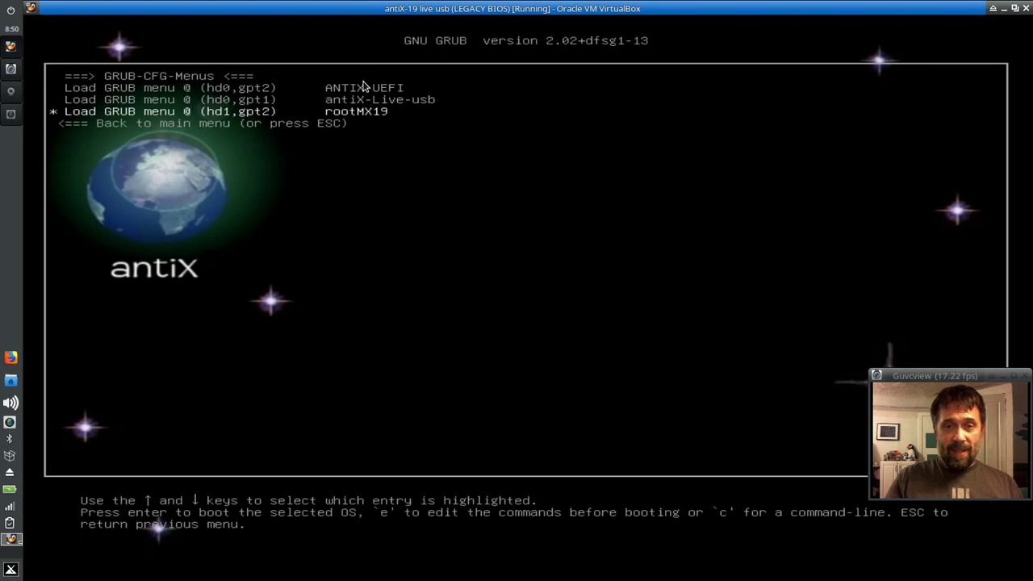
{"action": "key", "text": "Up"}
{"action": "key", "text": "Up"}
{"action": "key", "text": "Down"}
{"action": "key", "text": "Down"}
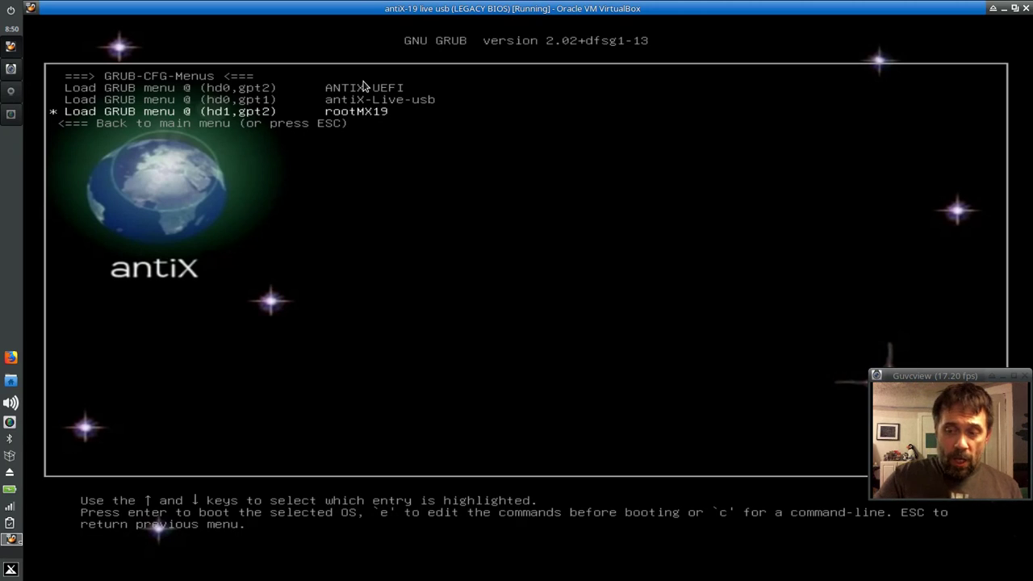
{"action": "key", "text": "Return"}
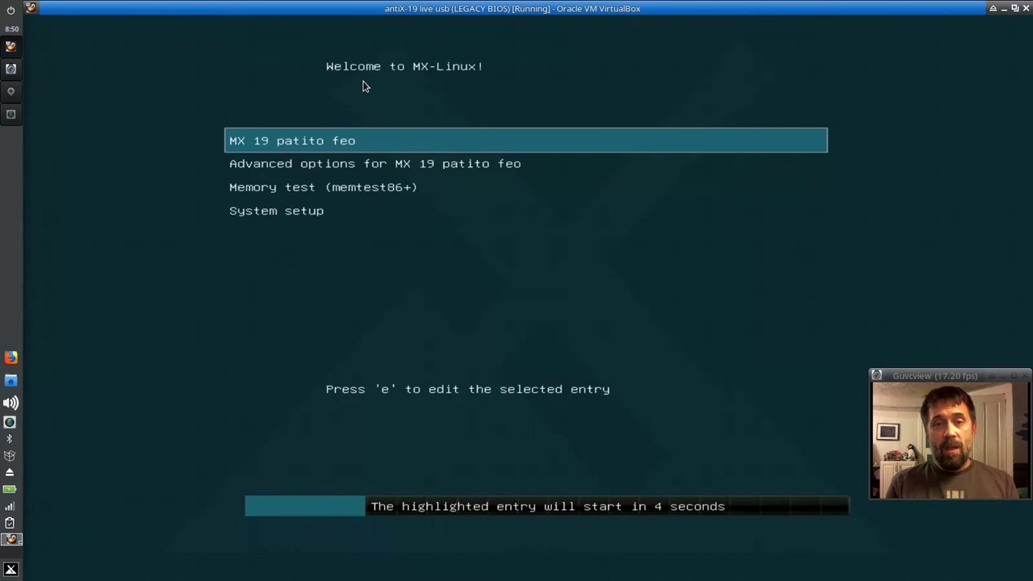
- Stop the countdown and boot MX 19 patito feo to its desktop
{"action": "key", "text": "Down"}
{"action": "key", "text": "Up"}
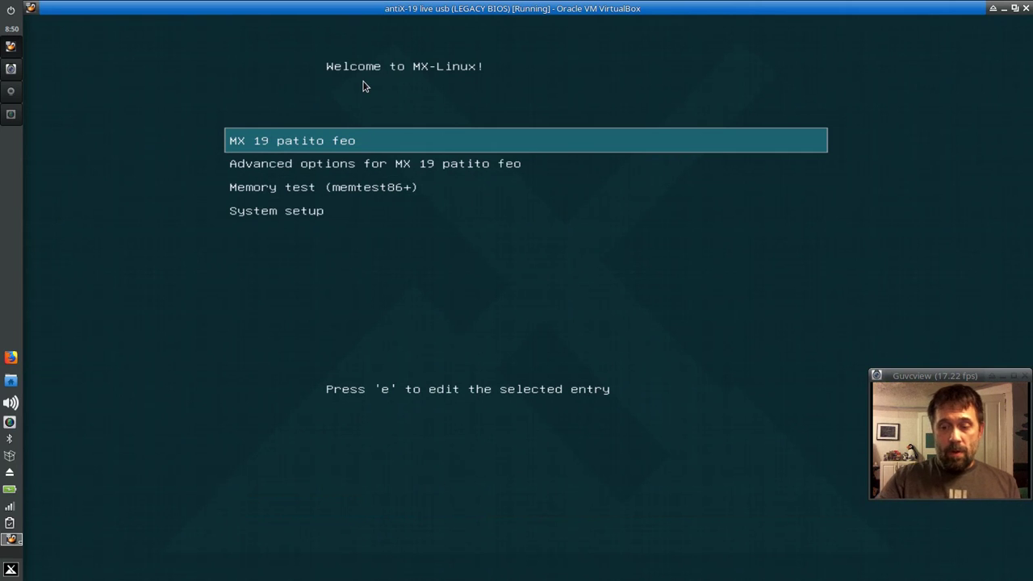
{"action": "key", "text": "Return"}
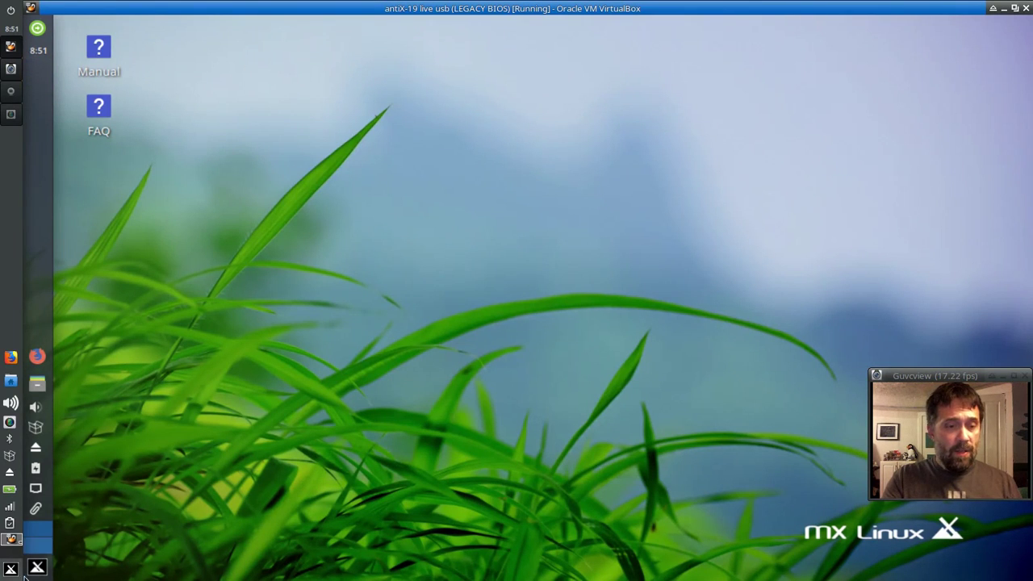
- Shut down the installed MX system, then start the MX19 Live USB (UEFI) VM in Scale mode
{"action": "left_click", "coordinate": [37, 567]}
{"action": "left_click", "coordinate": [434, 184]}
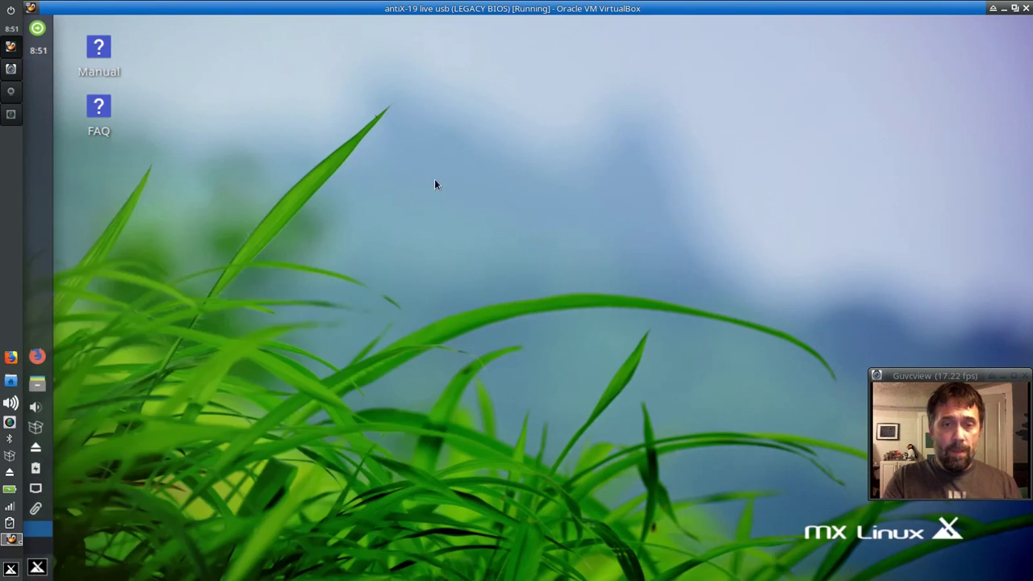
{"action": "left_click", "coordinate": [610, 239]}
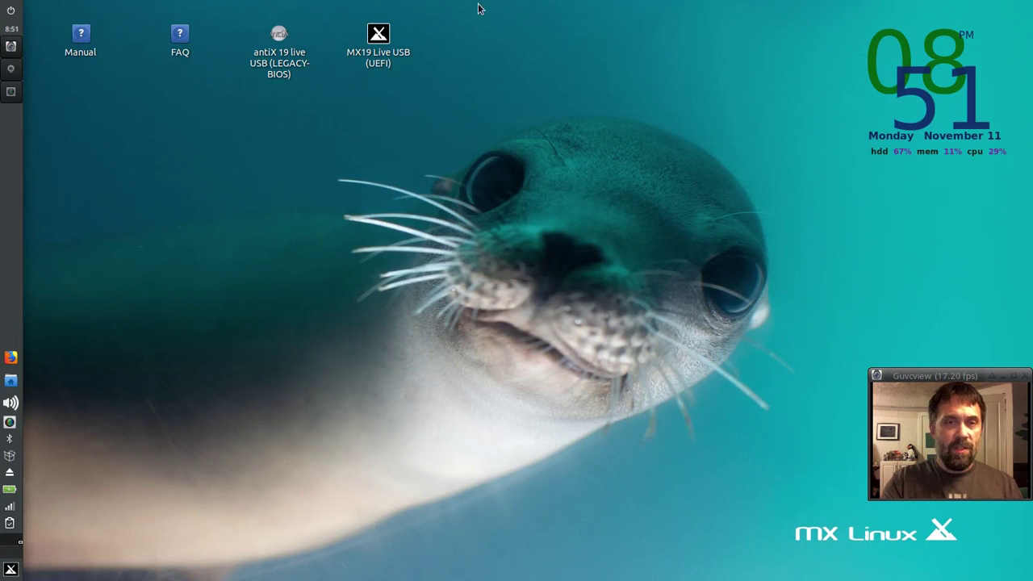
{"action": "double_click", "coordinate": [376, 67]}
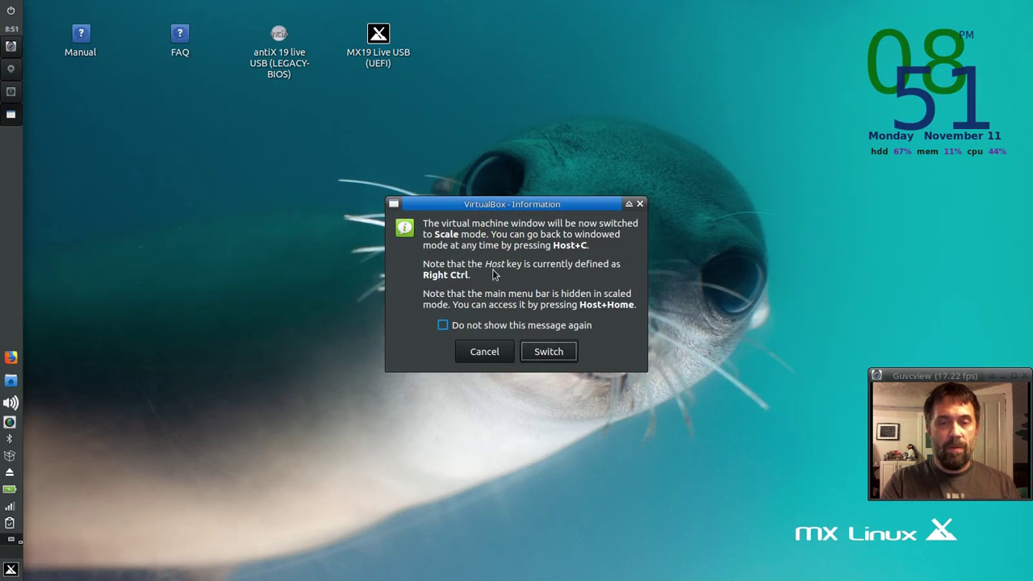
{"action": "left_click", "coordinate": [549, 351]}
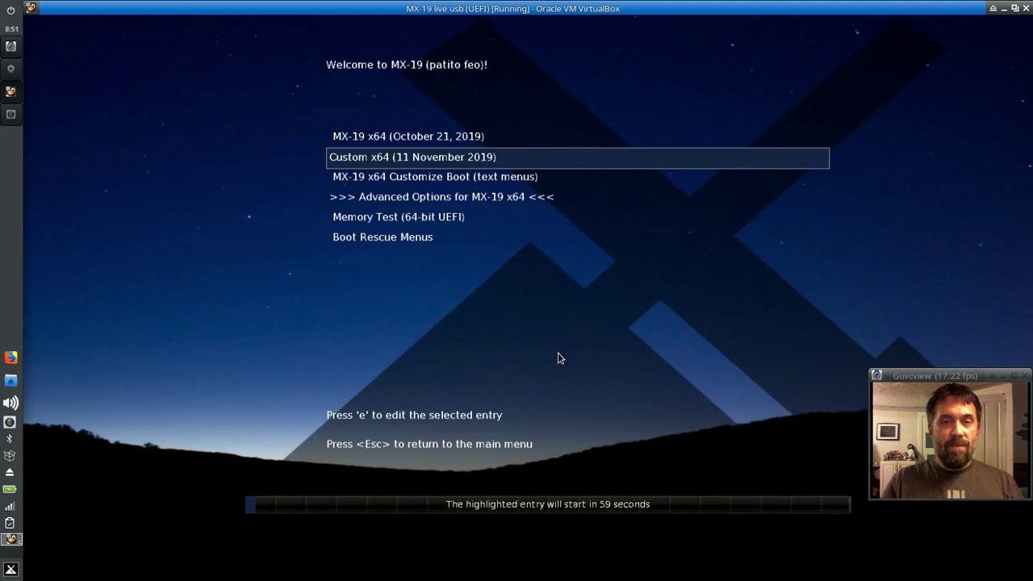
- Open Boot Rescue Menus 2.0.14 on the UEFI live USB and highlight Find EFI bootloaders
{"action": "key", "text": "Down"}
{"action": "key", "text": "Up"}
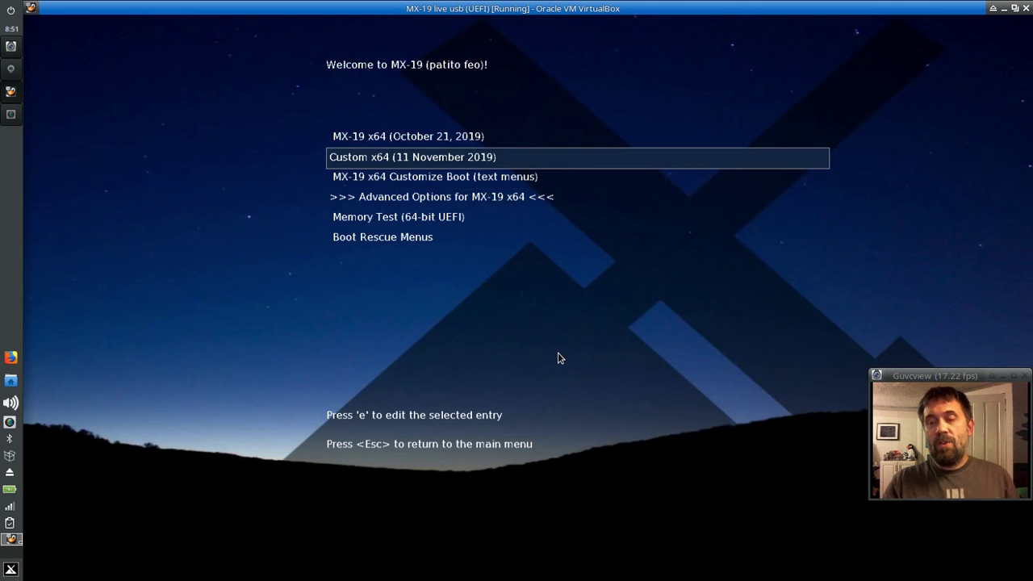
{"action": "key", "text": "Down"}
{"action": "key", "text": "Down"}
{"action": "key", "text": "Down"}
{"action": "key", "text": "Down"}
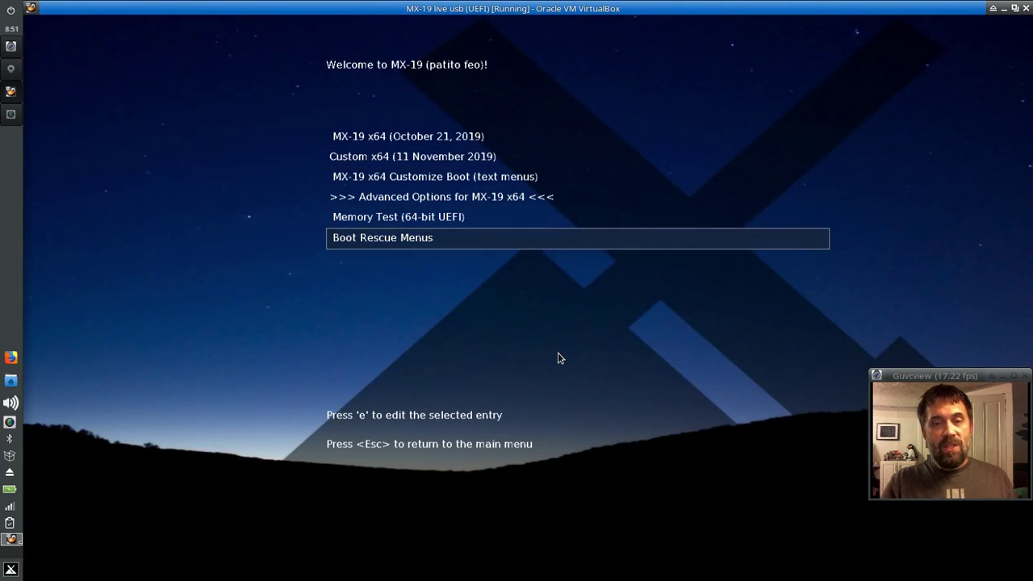
{"action": "key", "text": "Return"}
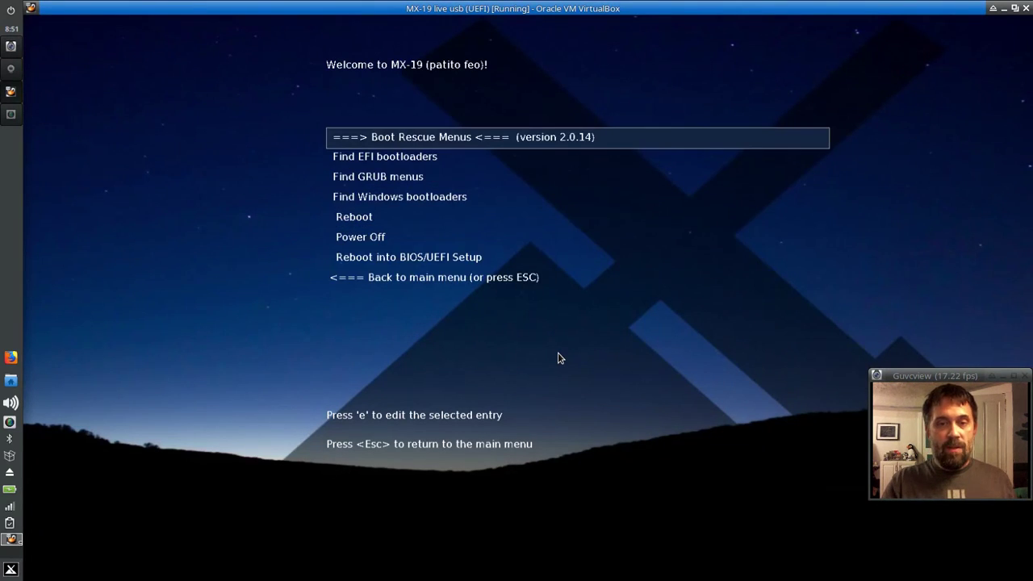
{"action": "key", "text": "Down"}
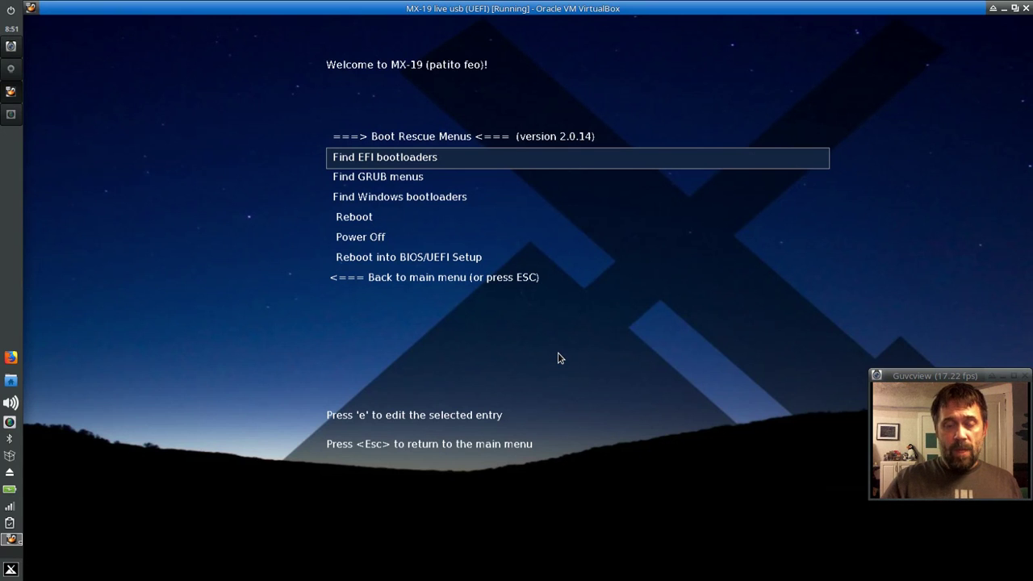
{"action": "key", "text": "Down"}
{"action": "key", "text": "Down"}
{"action": "key", "text": "Down"}
{"action": "key", "text": "Down"}
{"action": "key", "text": "Down"}
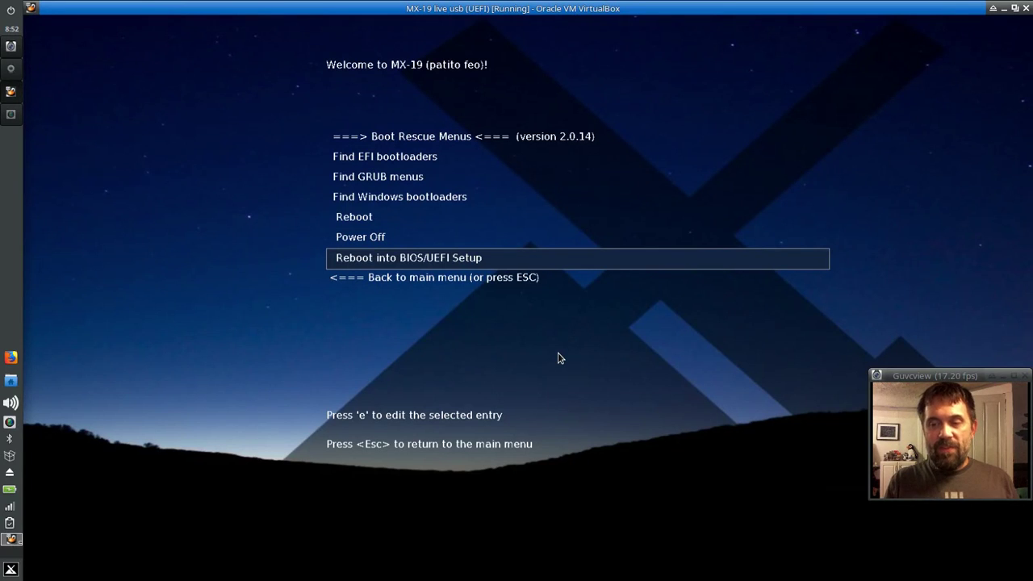
{"action": "key", "text": "Up"}
{"action": "key", "text": "Up"}
{"action": "key", "text": "Up"}
{"action": "key", "text": "Up"}
{"action": "key", "text": "Up"}
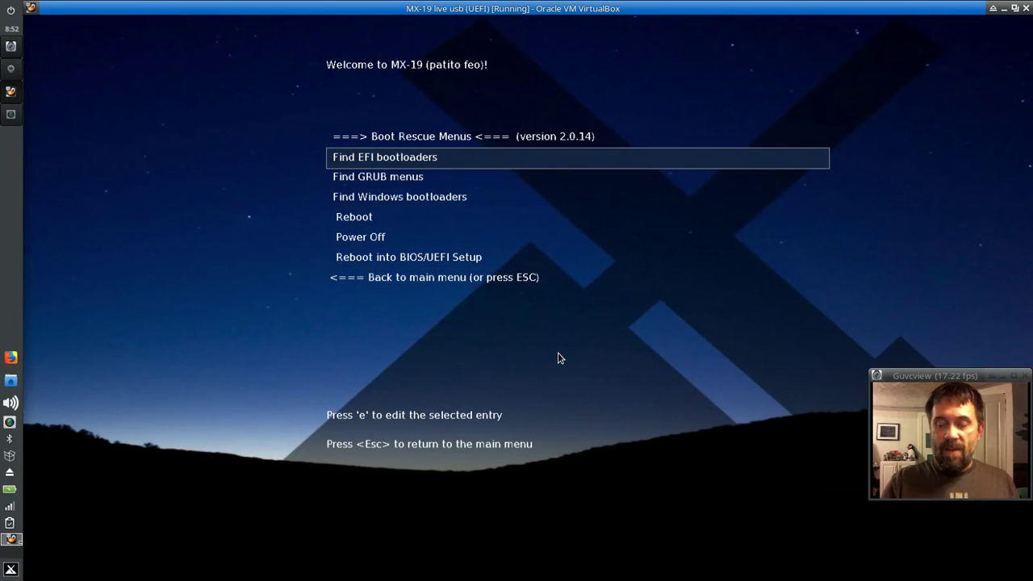
- Run the EFI bootloader search, review the BOOTx64.efi and grubx64.efi fallbacks, and return to the main menu
{"action": "key", "text": "Return"}
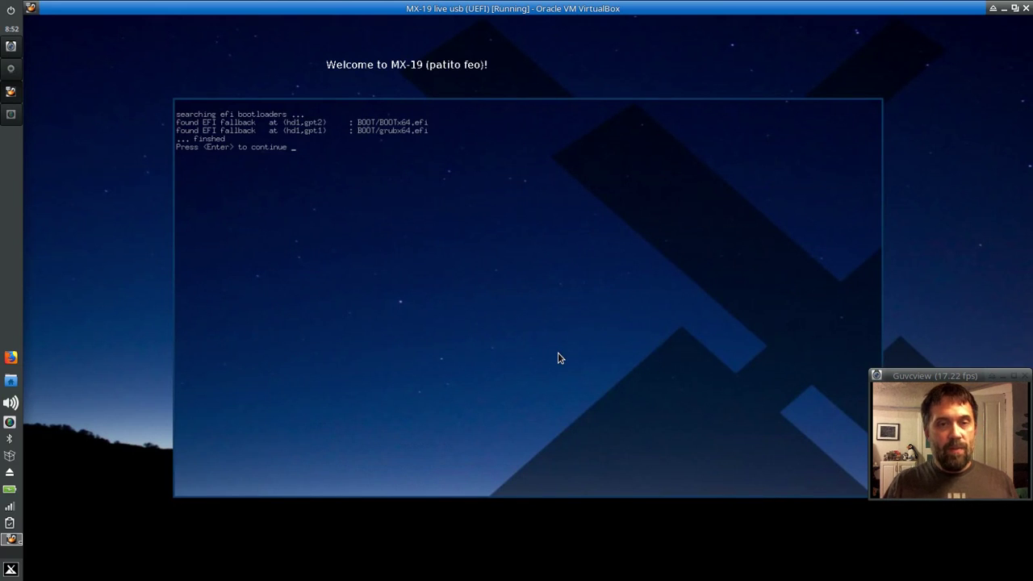
{"action": "key", "text": "Return"}
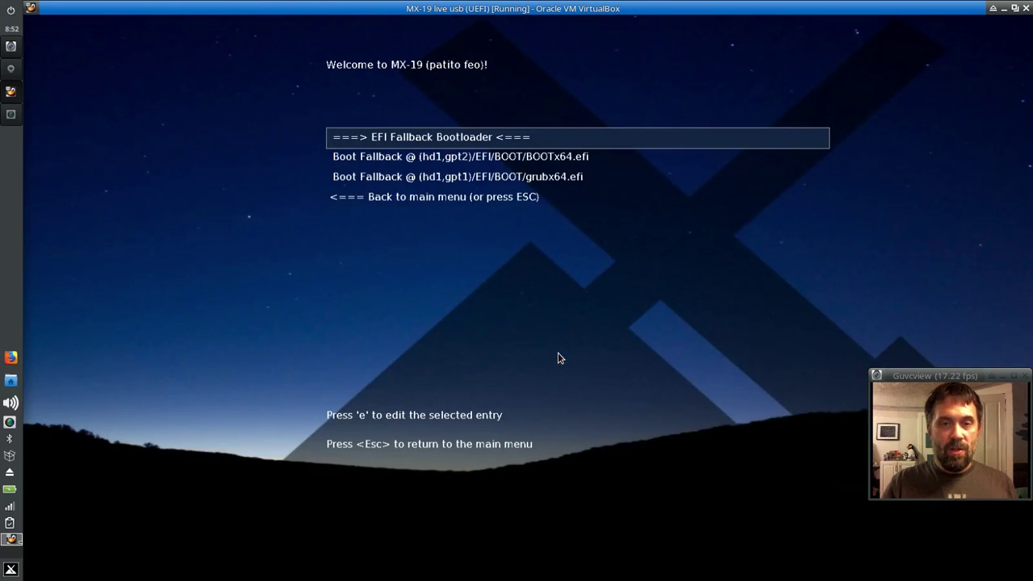
{"action": "key", "text": "Down"}
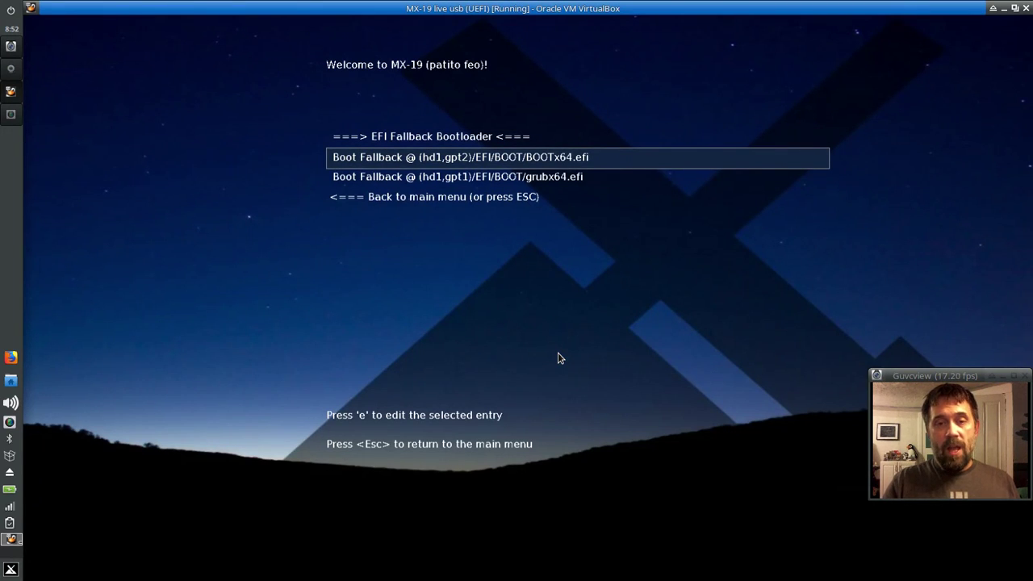
{"action": "key", "text": "Down"}
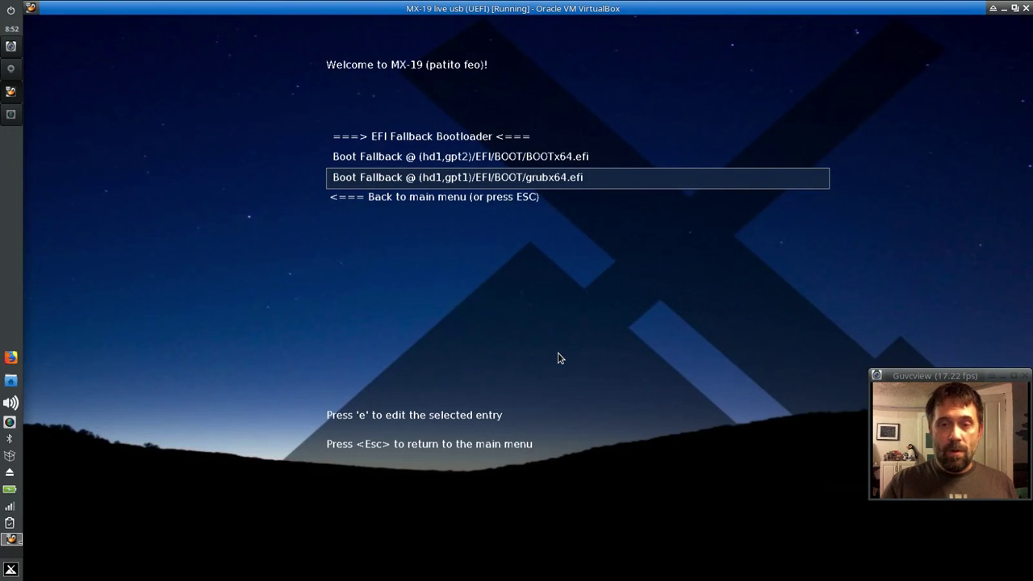
{"action": "key", "text": "Return"}
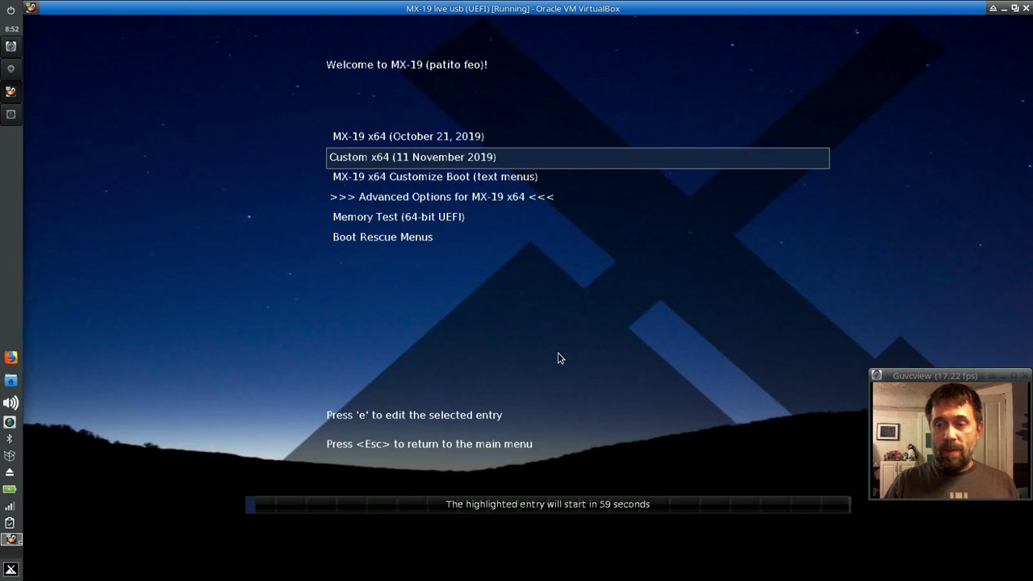
- Halt the MX-19 boot countdown and highlight the Memory Test entry
{"action": "key", "text": "Up"}
{"action": "key", "text": "Down"}
{"action": "key", "text": "Down"}
{"action": "key", "text": "Down"}
{"action": "key", "text": "Down"}
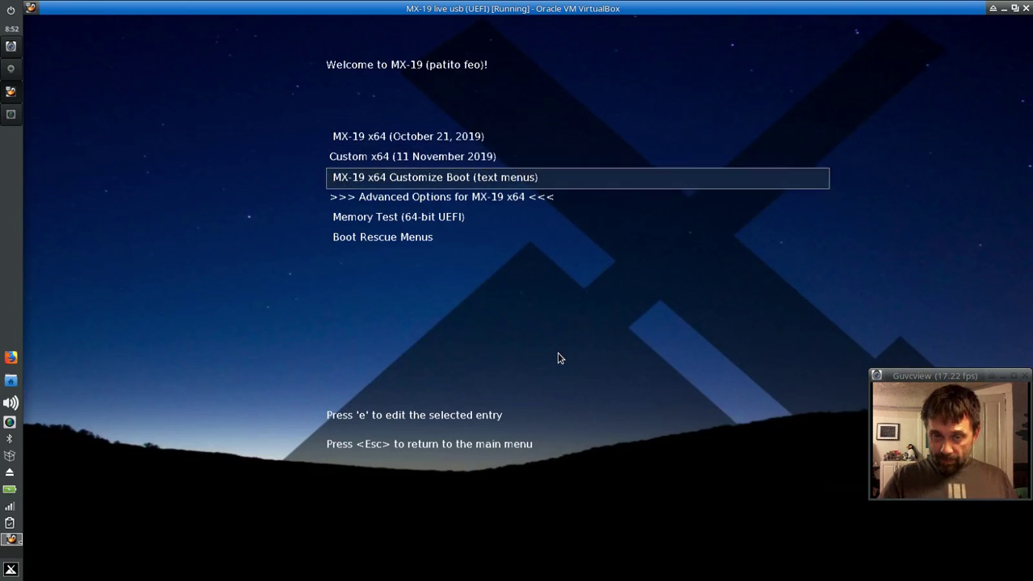